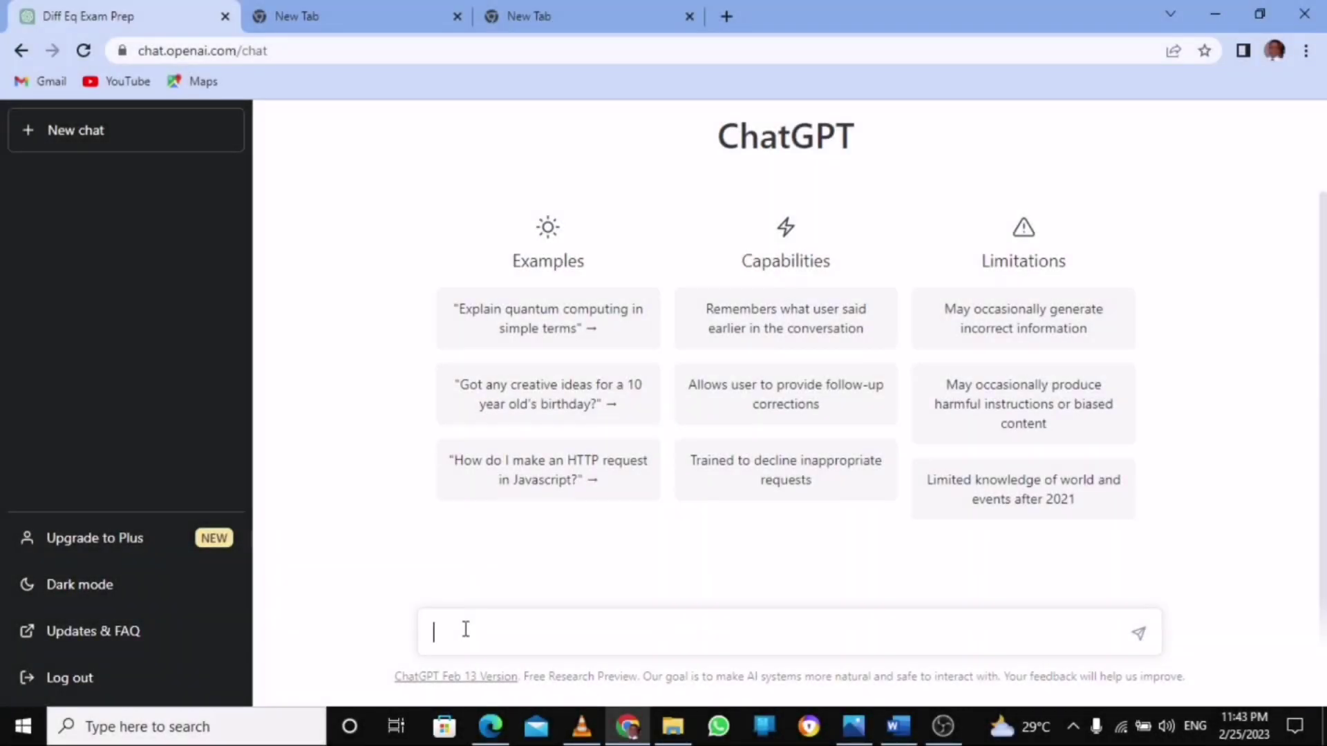
Send the momentum transport exam-question request, stop the worked answer early, and scroll back to its start
text(Set examable  calculation questions and answers on momentum transport with answers)
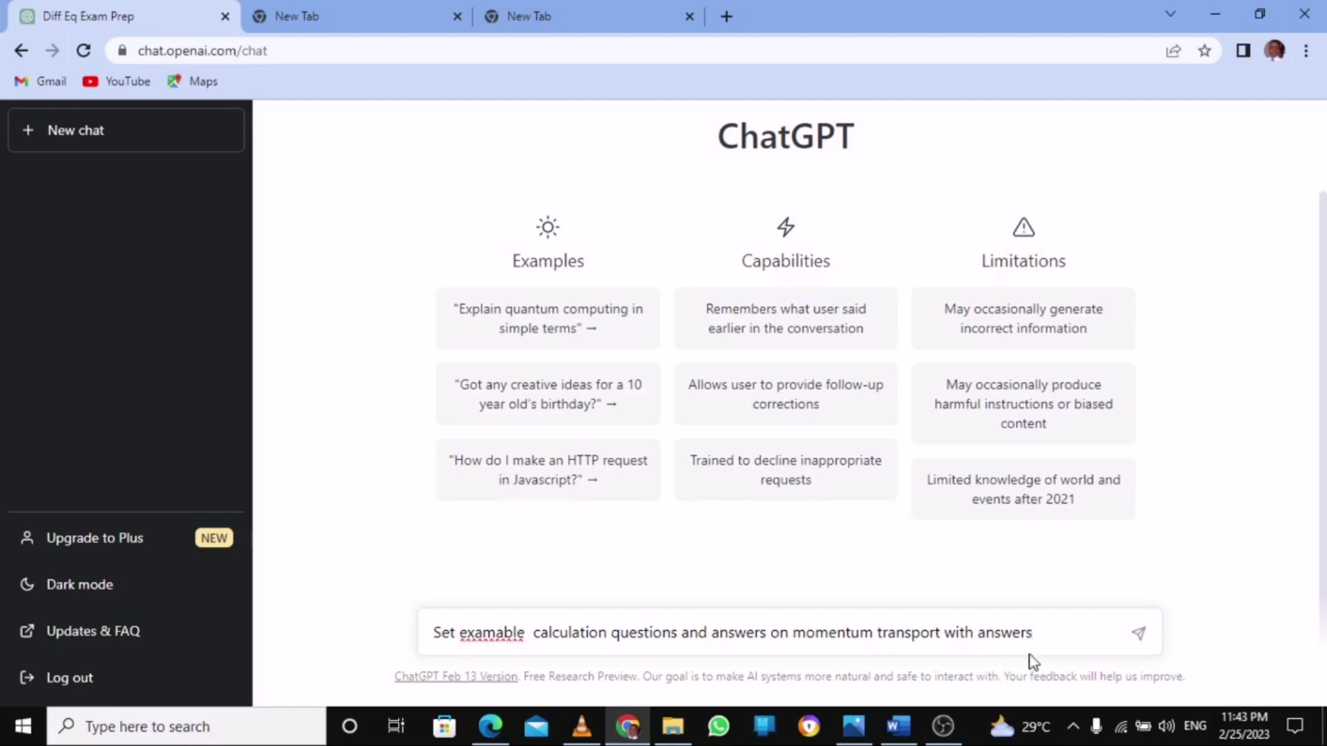
click(1139, 634)
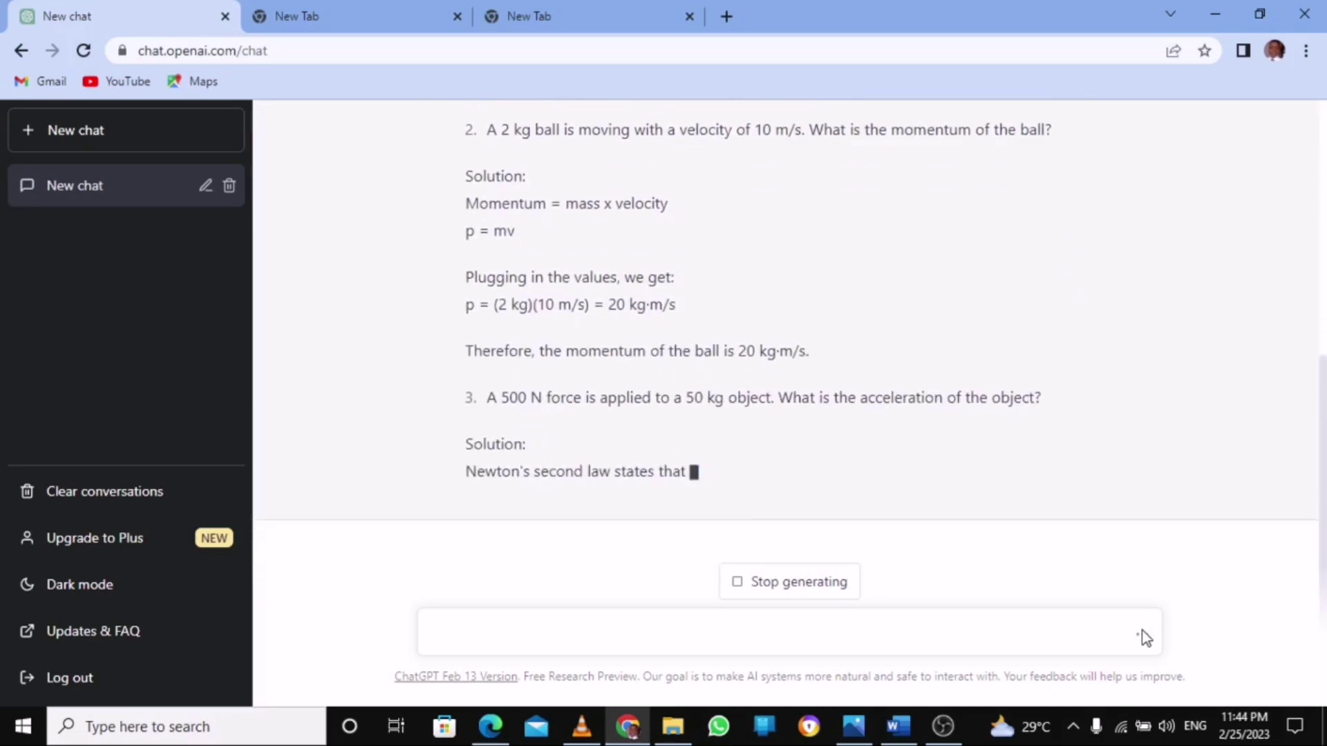
click(797, 596)
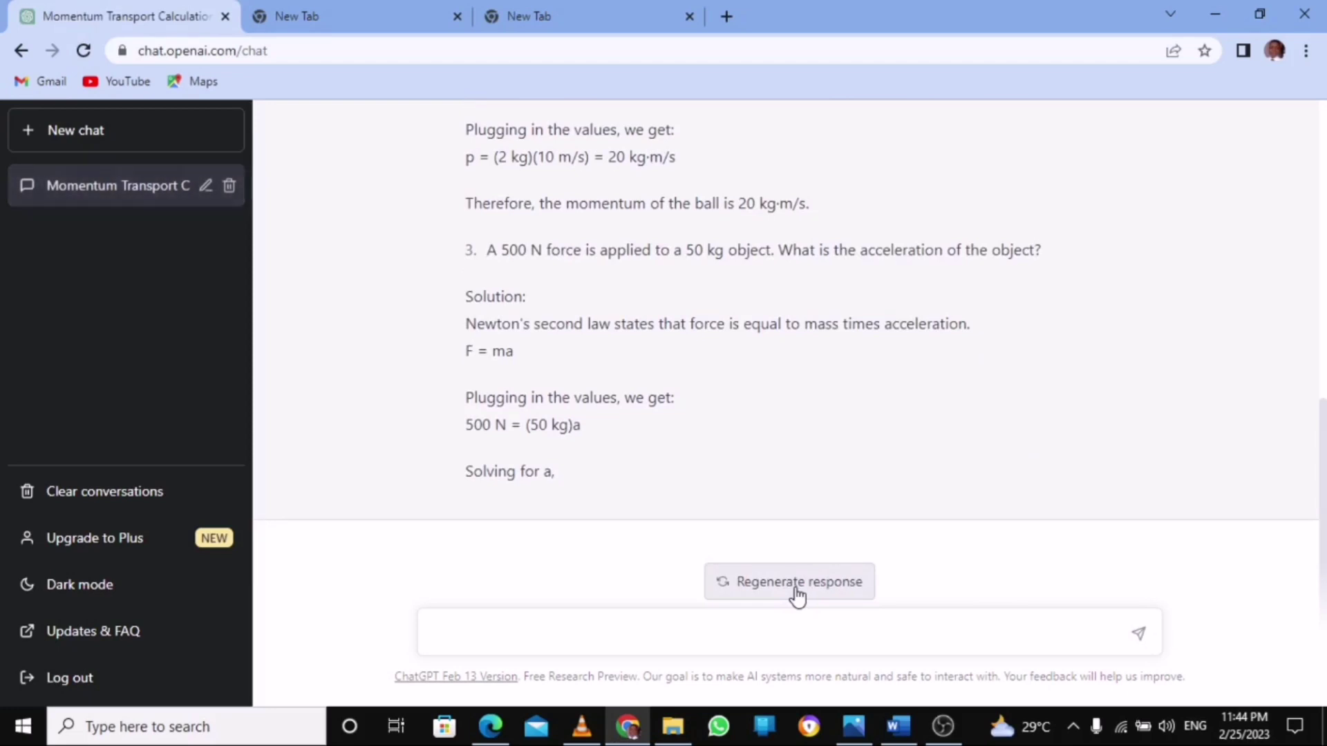
scroll(1322, 456, up, 1)
drag(1322, 456, 1323, 210)
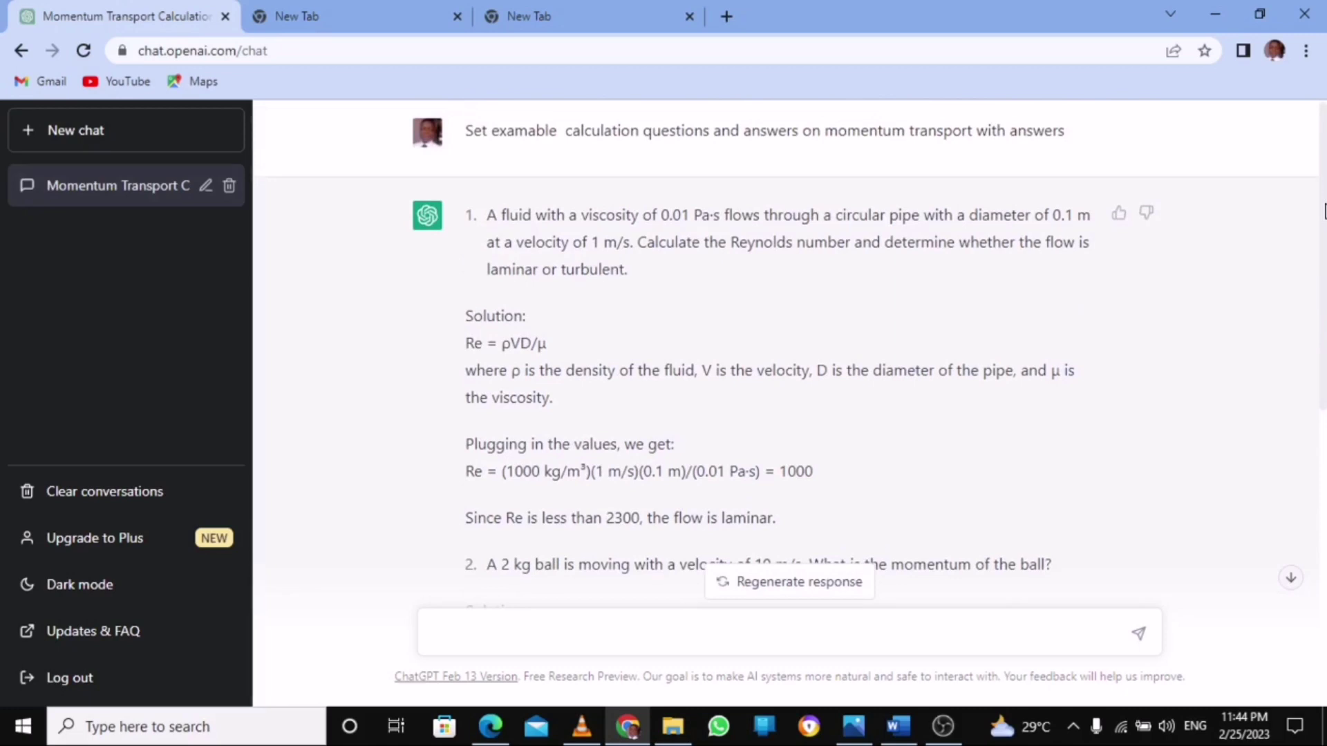
Resend the momentum transport request without 'calculation', then halt the reply during the rocket velocity problem
click(803, 642)
text(Set examable  calculation questions and answers on momentum transport with answers)
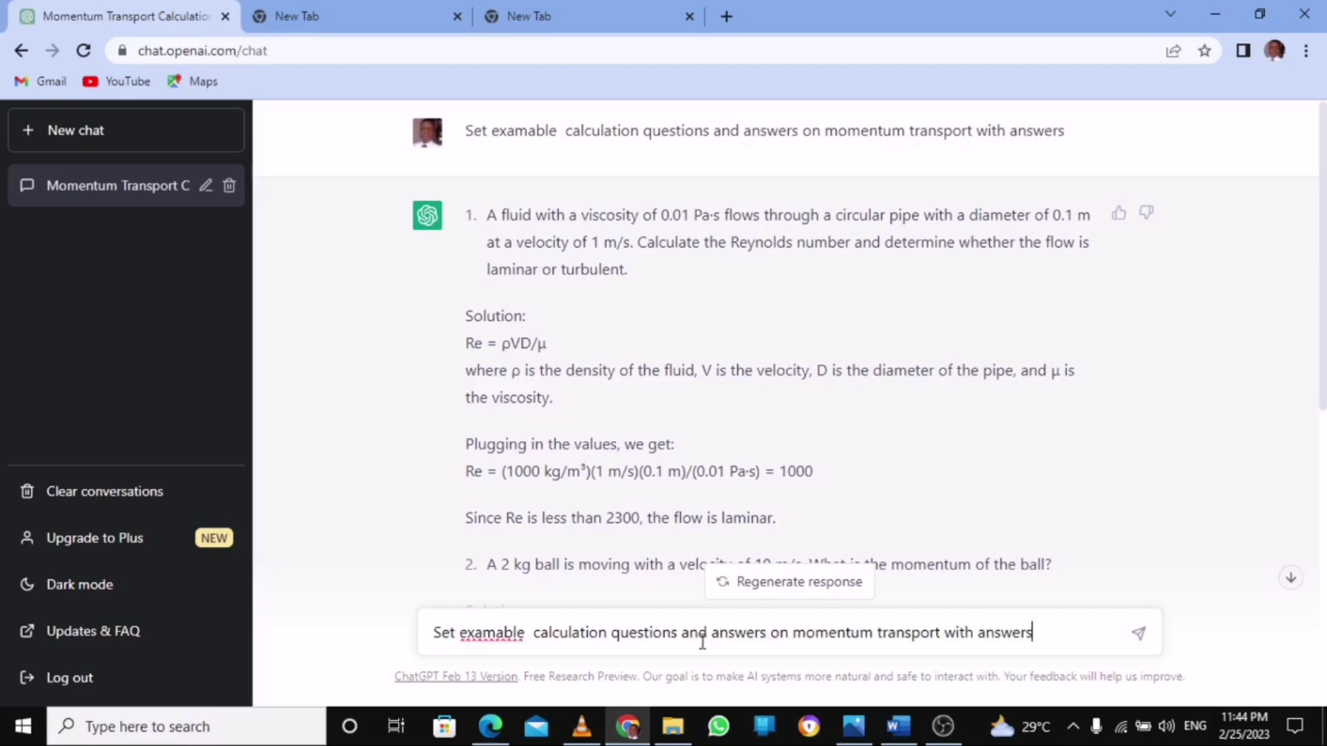
click(613, 631)
key(BackSpace)
key(BackSpace)
key(BackSpace)
key(BackSpace)
key(BackSpace)
key(BackSpace)
key(BackSpace)
key(BackSpace)
key(BackSpace)
key(BackSpace)
key(BackSpace)
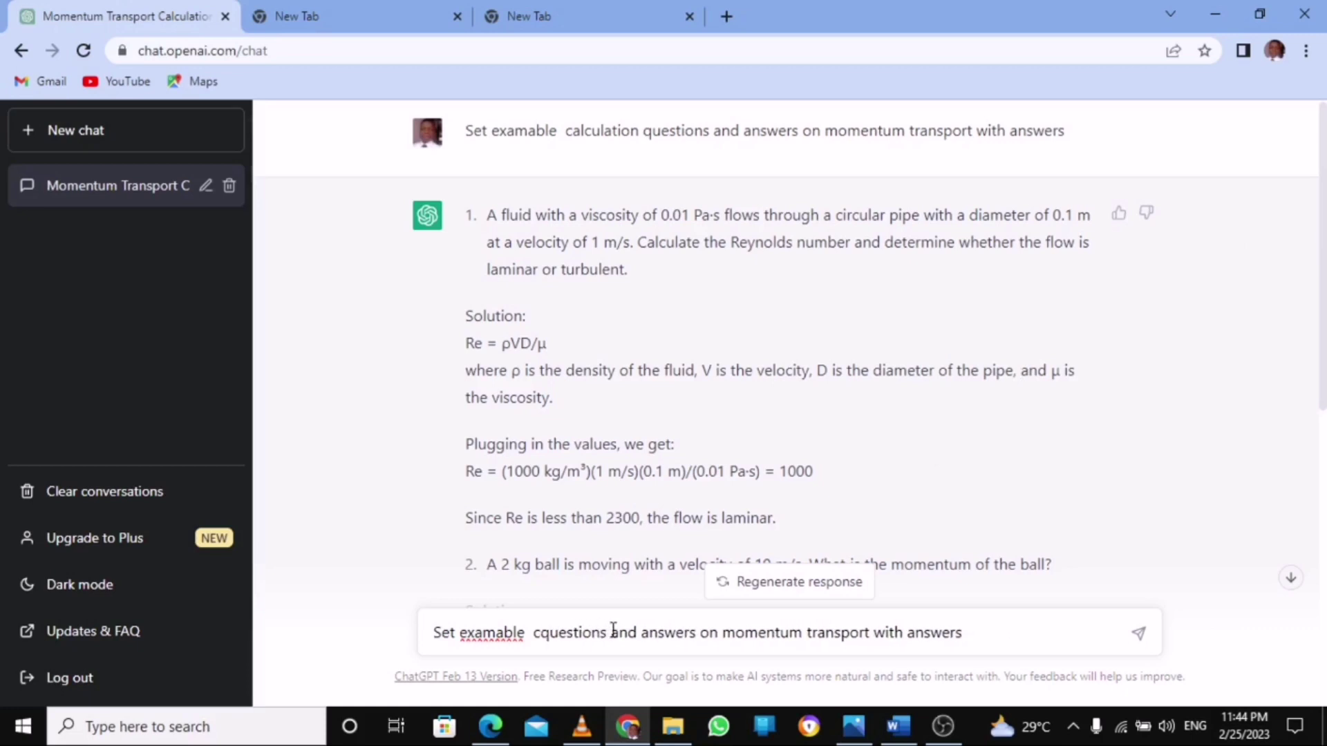
key(BackSpace)
key(BackSpace)
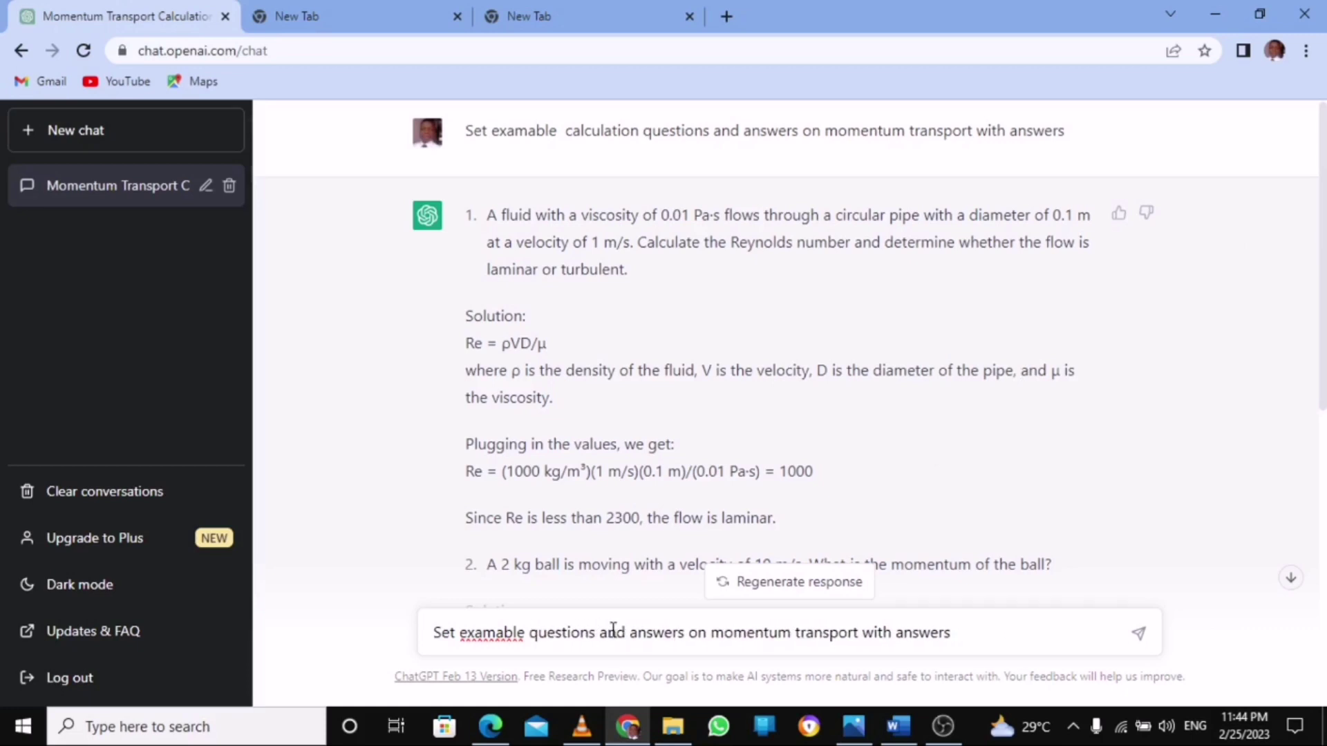
key(Return)
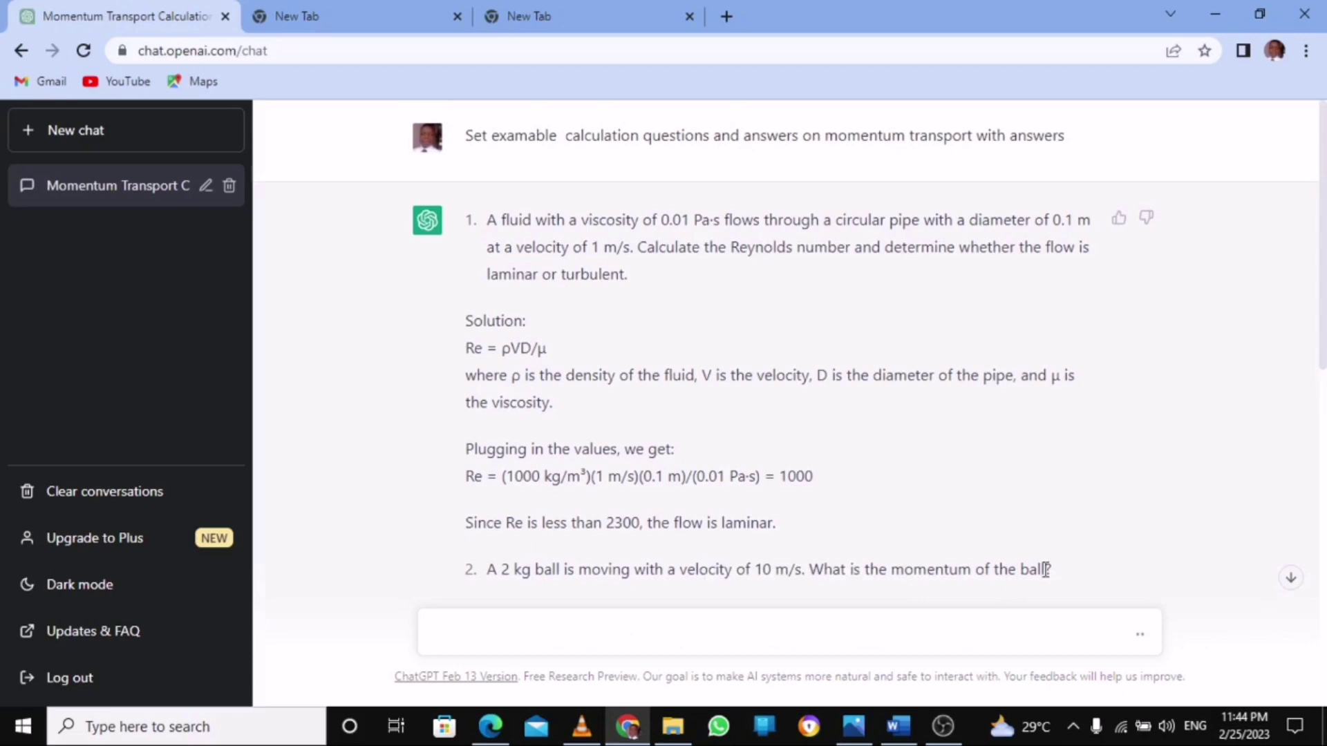
click(1291, 579)
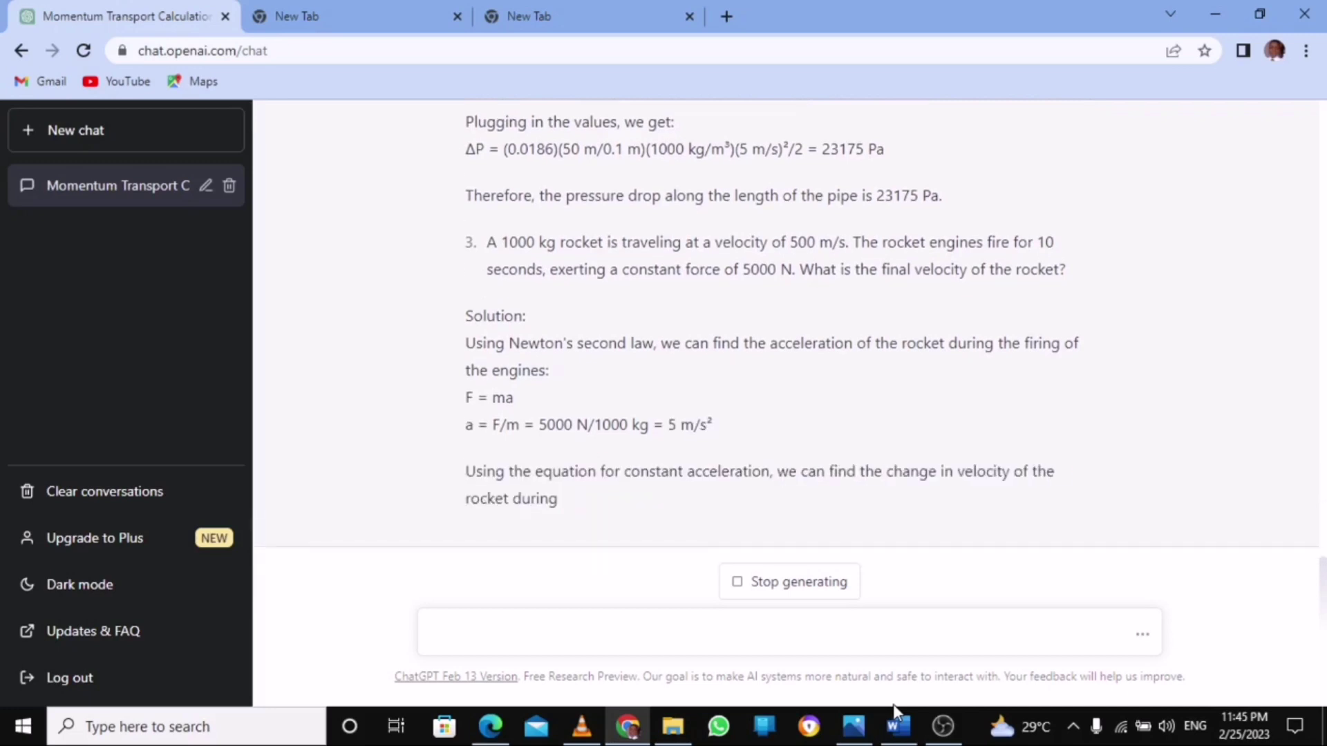
click(767, 580)
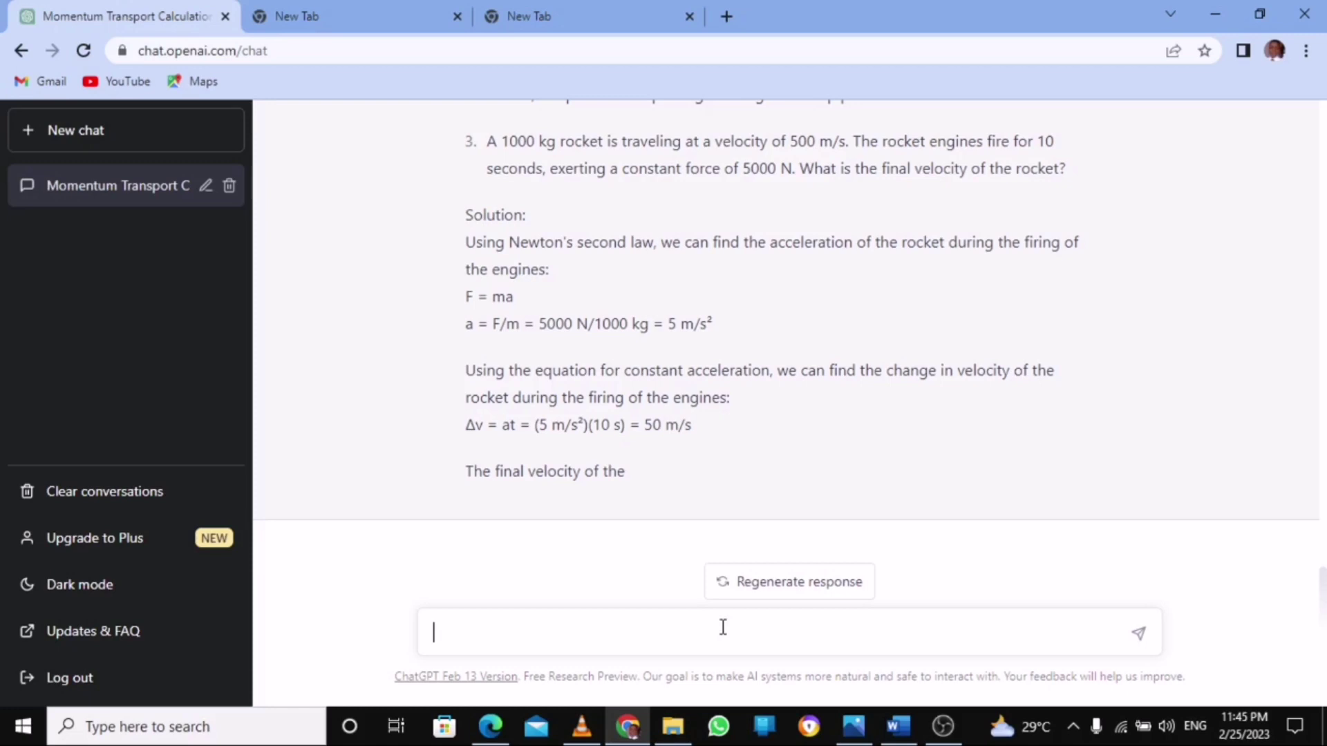
Request differential equation exam questions with answers and stop after the general solution y = (C₁ + C₂x)e^(-2x)
text(Set examable  calculation questions and answers on momentum transport with answers)
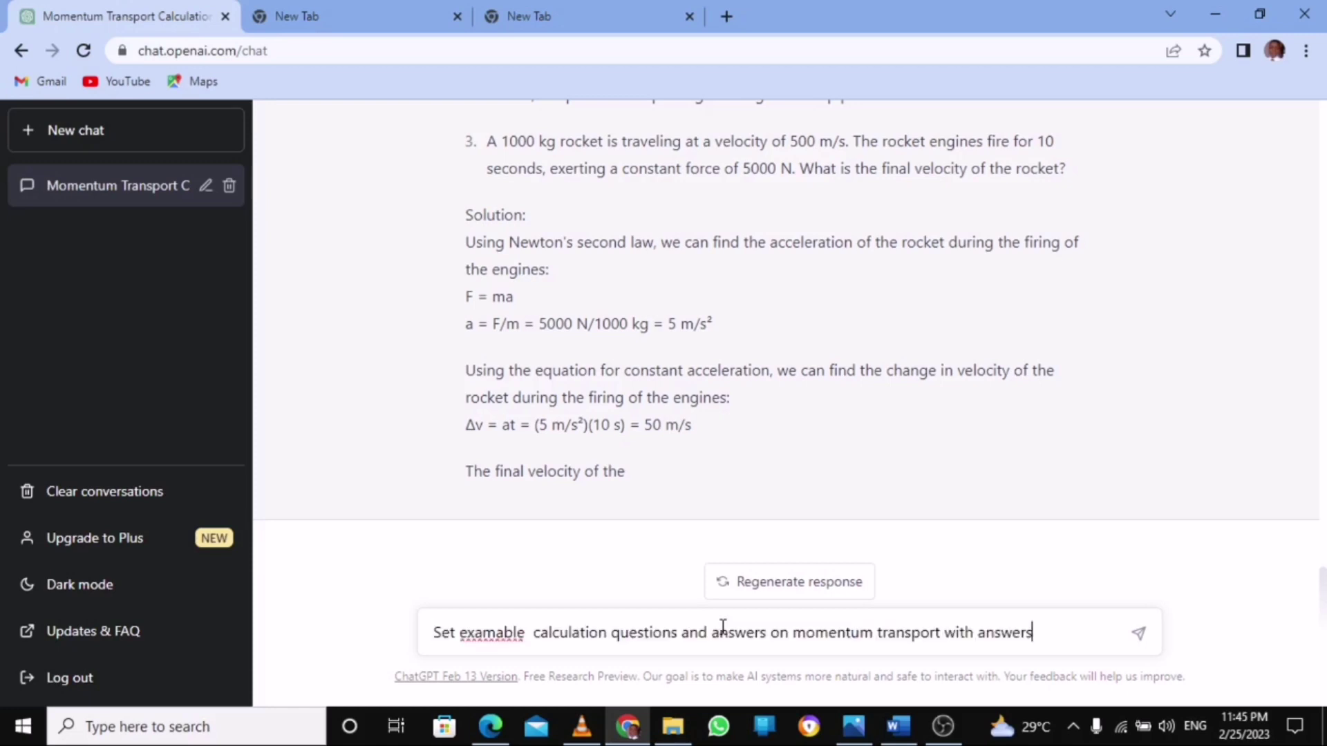
click(941, 633)
key(BackSpace)
key(BackSpace)
key(BackSpace)
key(BackSpace)
key(BackSpace)
key(BackSpace)
key(BackSpace)
key(BackSpace)
key(BackSpace)
key(BackSpace)
key(BackSpace)
key(BackSpace)
key(BackSpace)
key(BackSpace)
key(BackSpace)
key(BackSpace)
key(BackSpace)
key(BackSpace)
key(BackSpace)
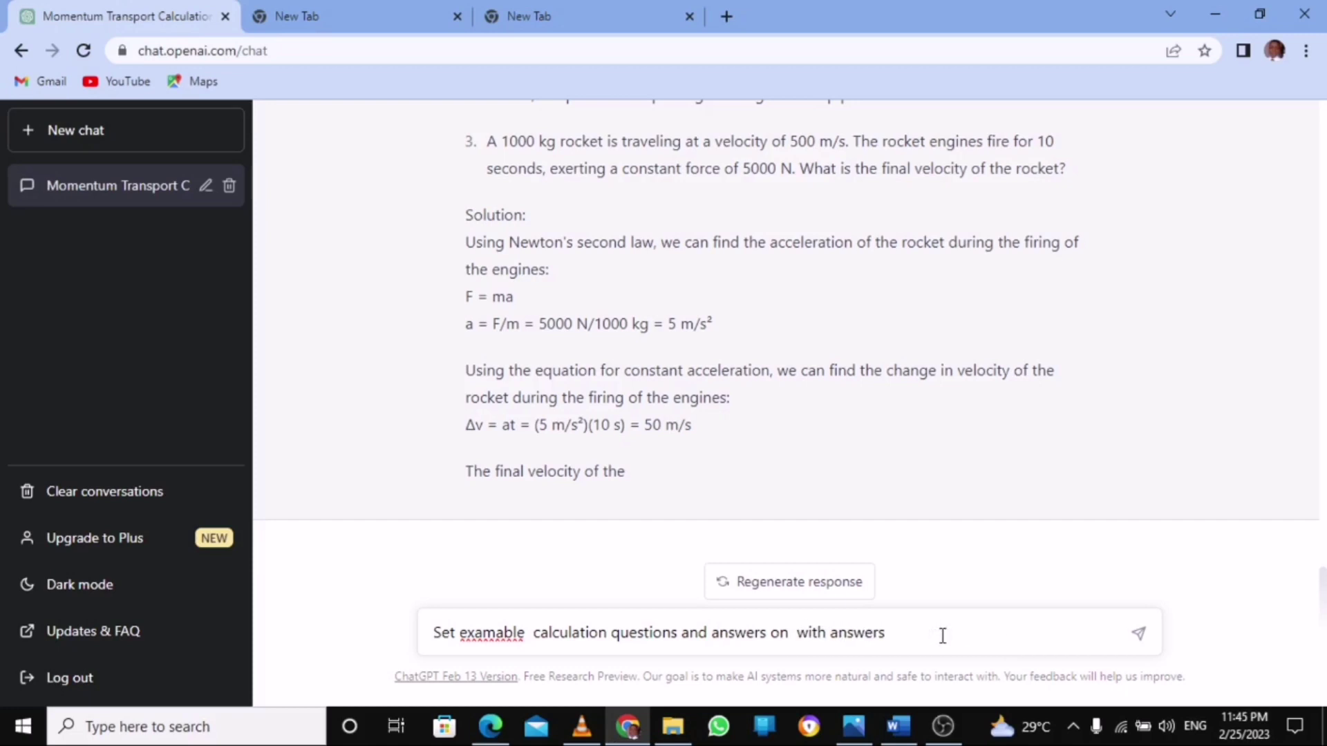
text(diff)
text(erent)
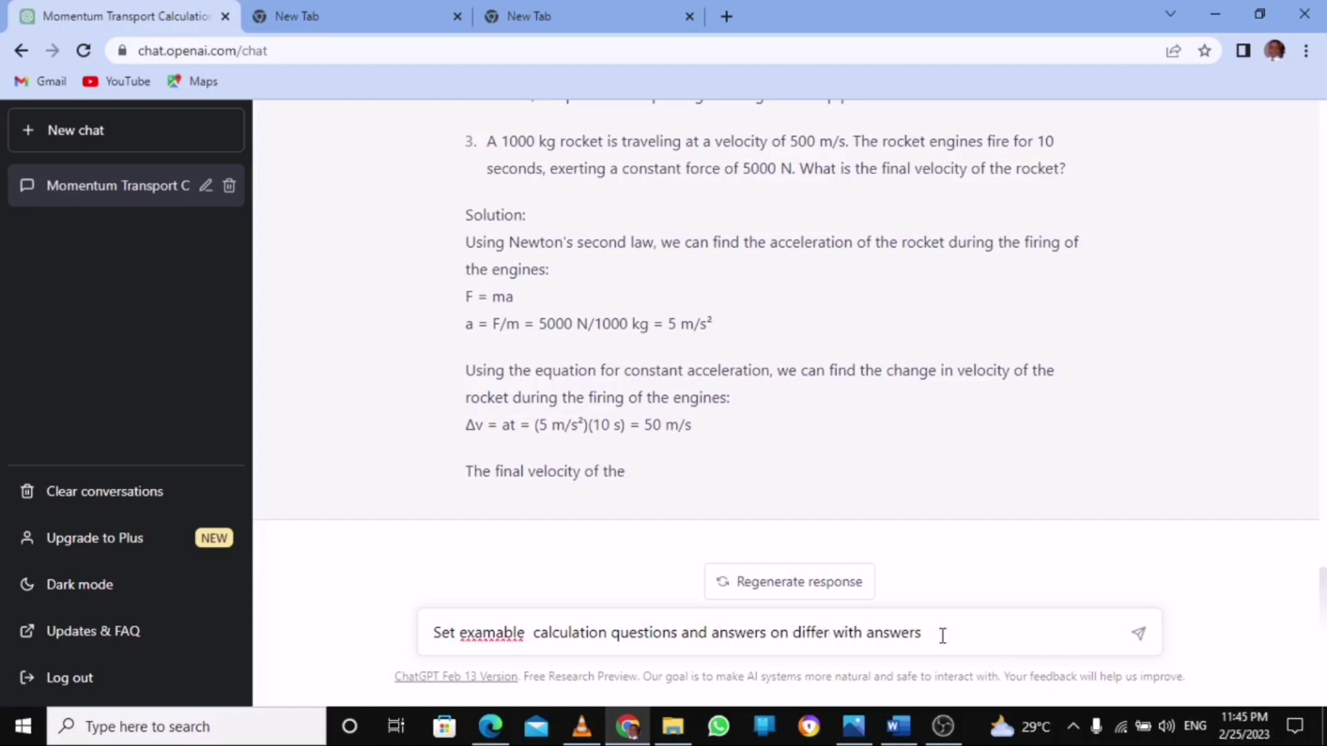
text(ial eq)
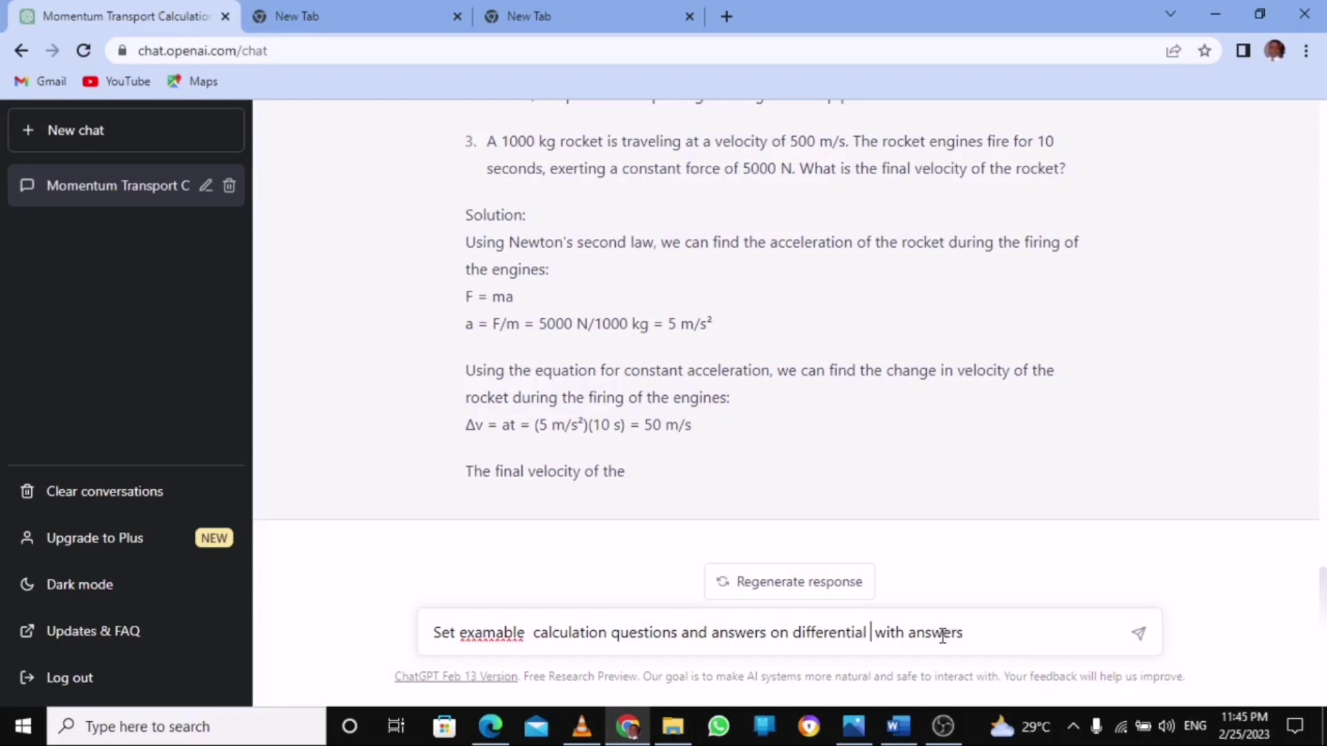
text(u )
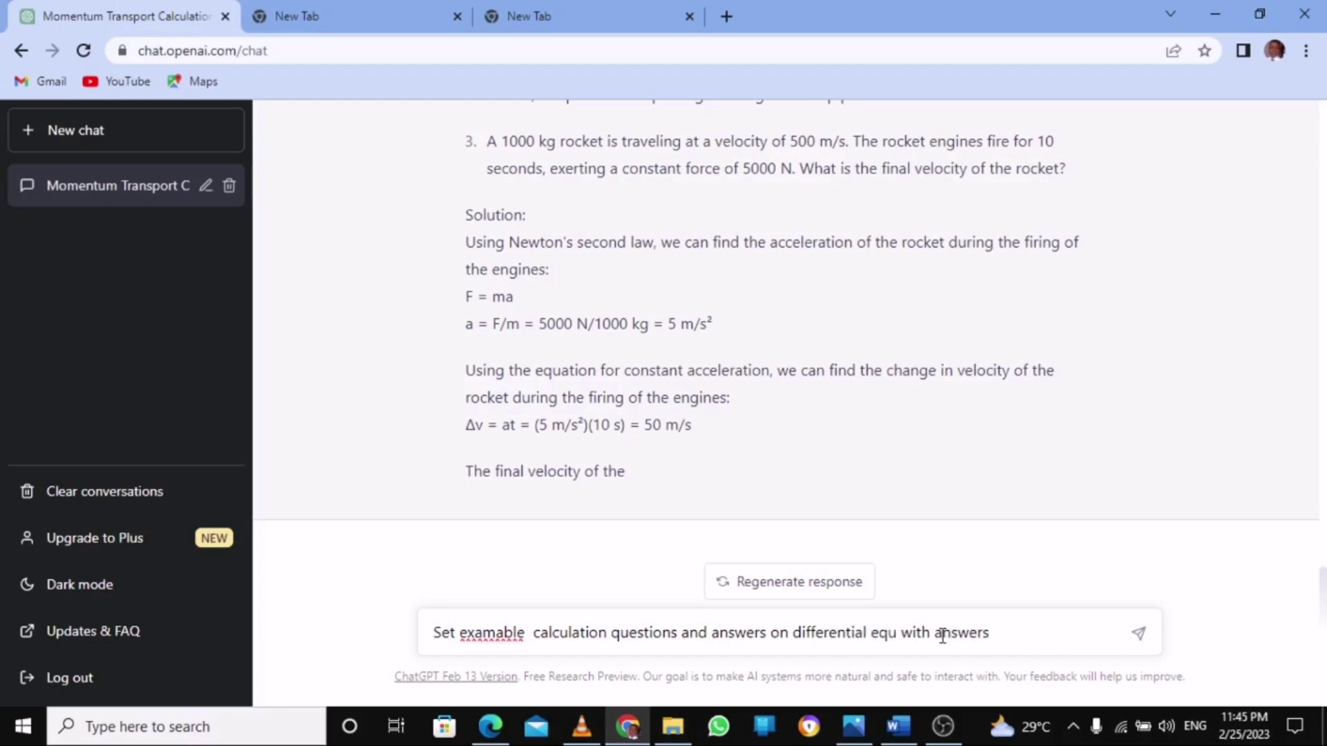
text(ation)
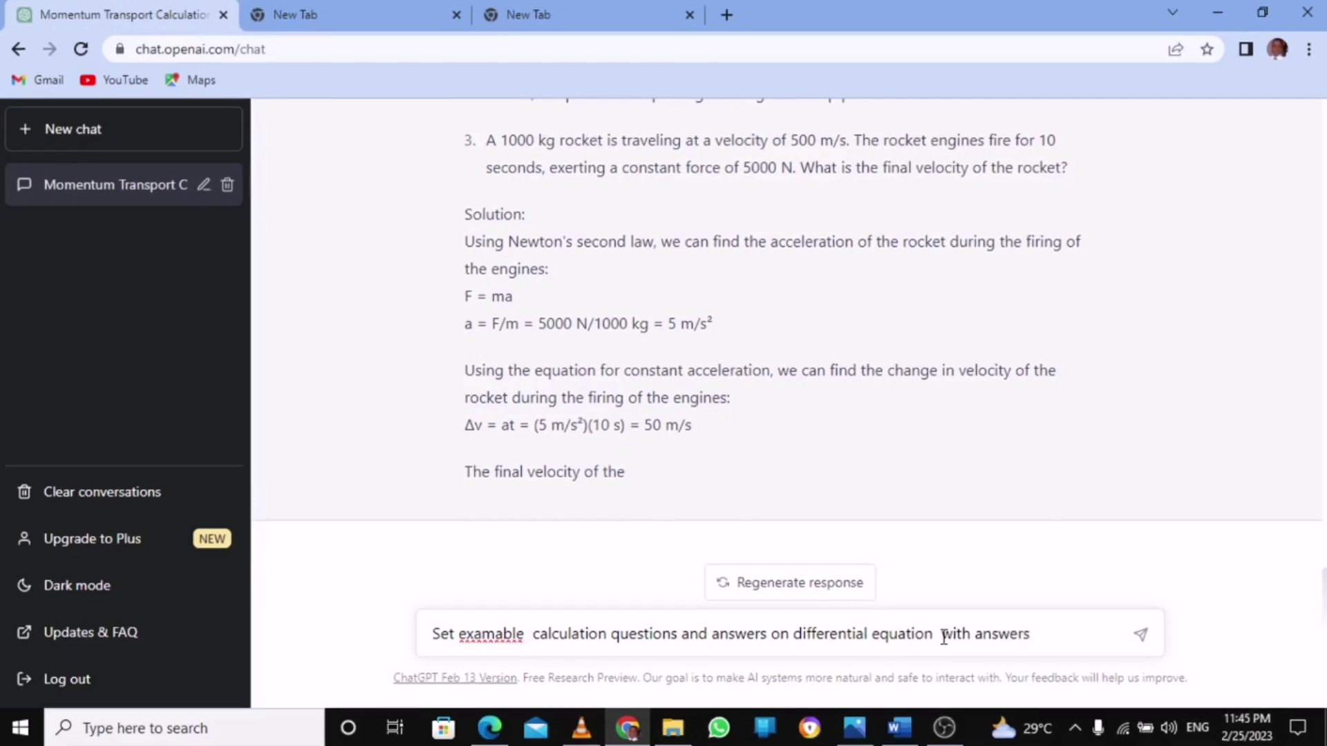
key(Return)
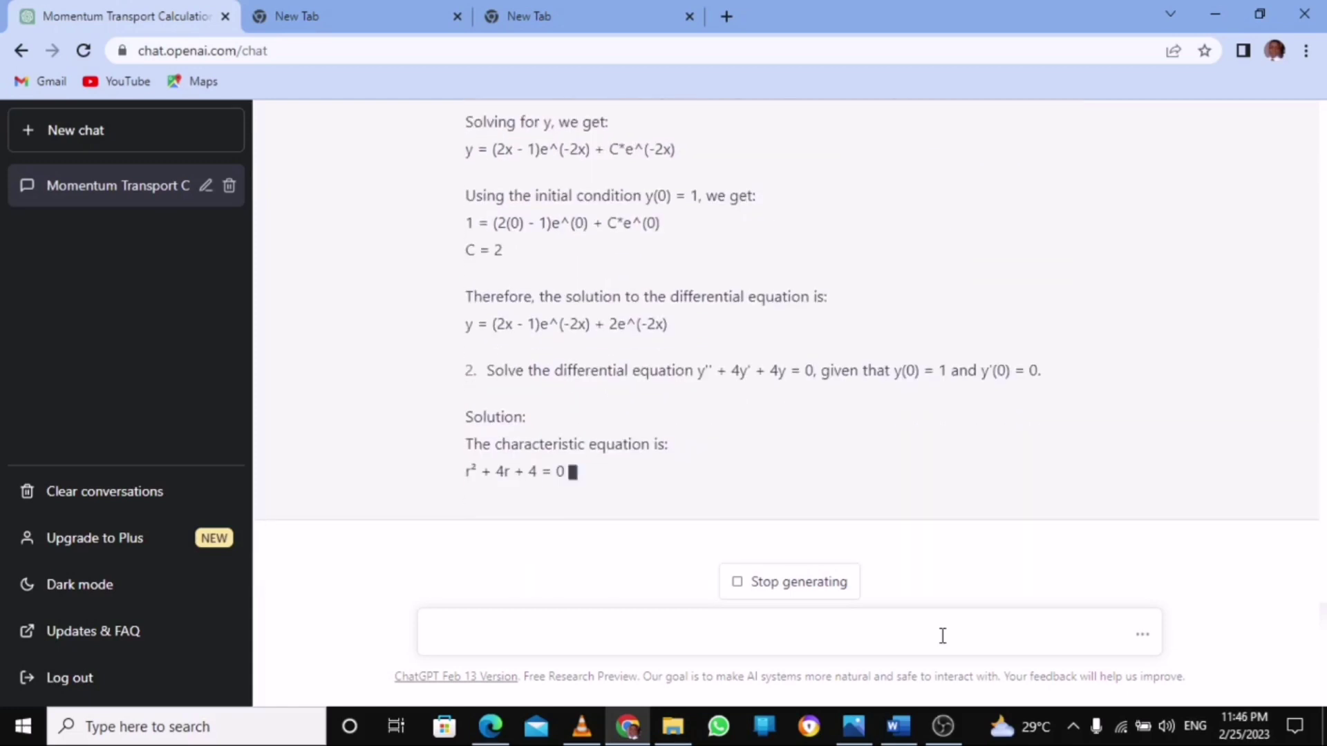
click(818, 596)
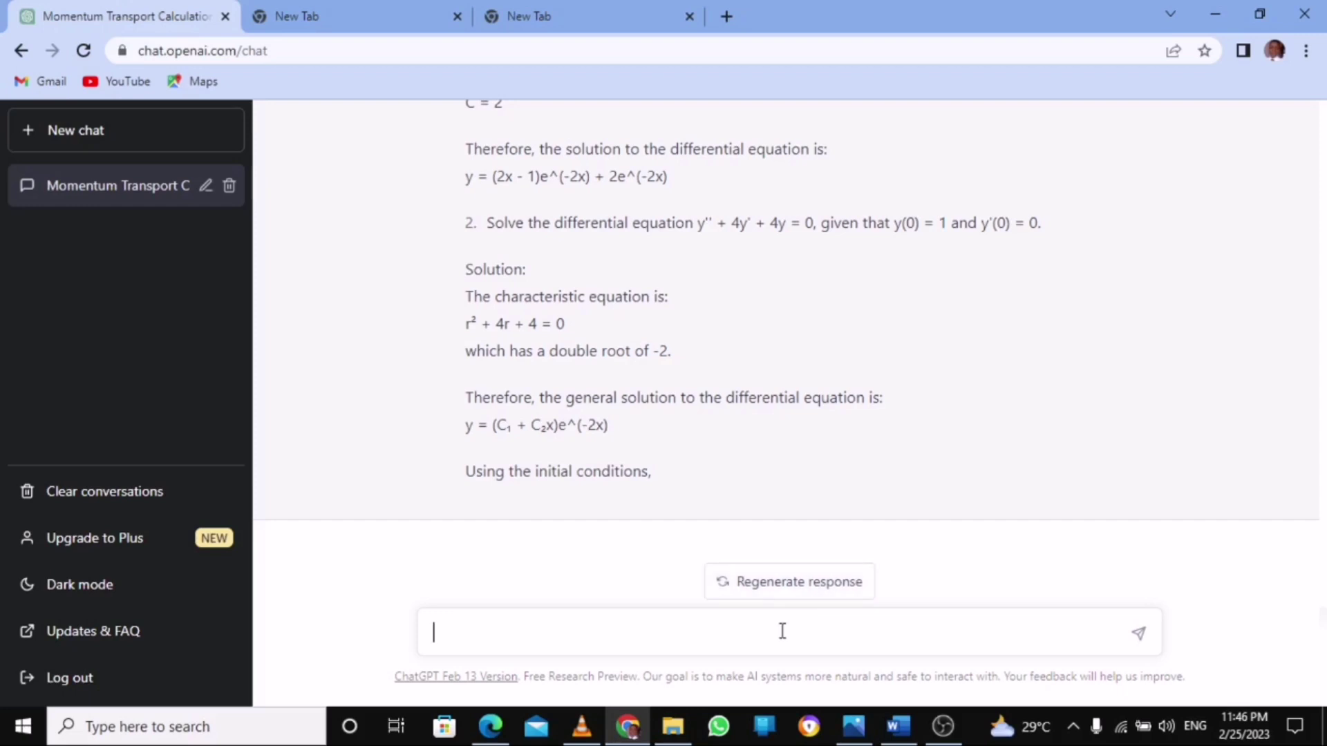
Request exactness of differential equation questions, regenerate the reply, and halt it mid-solution
text(Set examable  calculation questions and answers on momentum transport with answers)
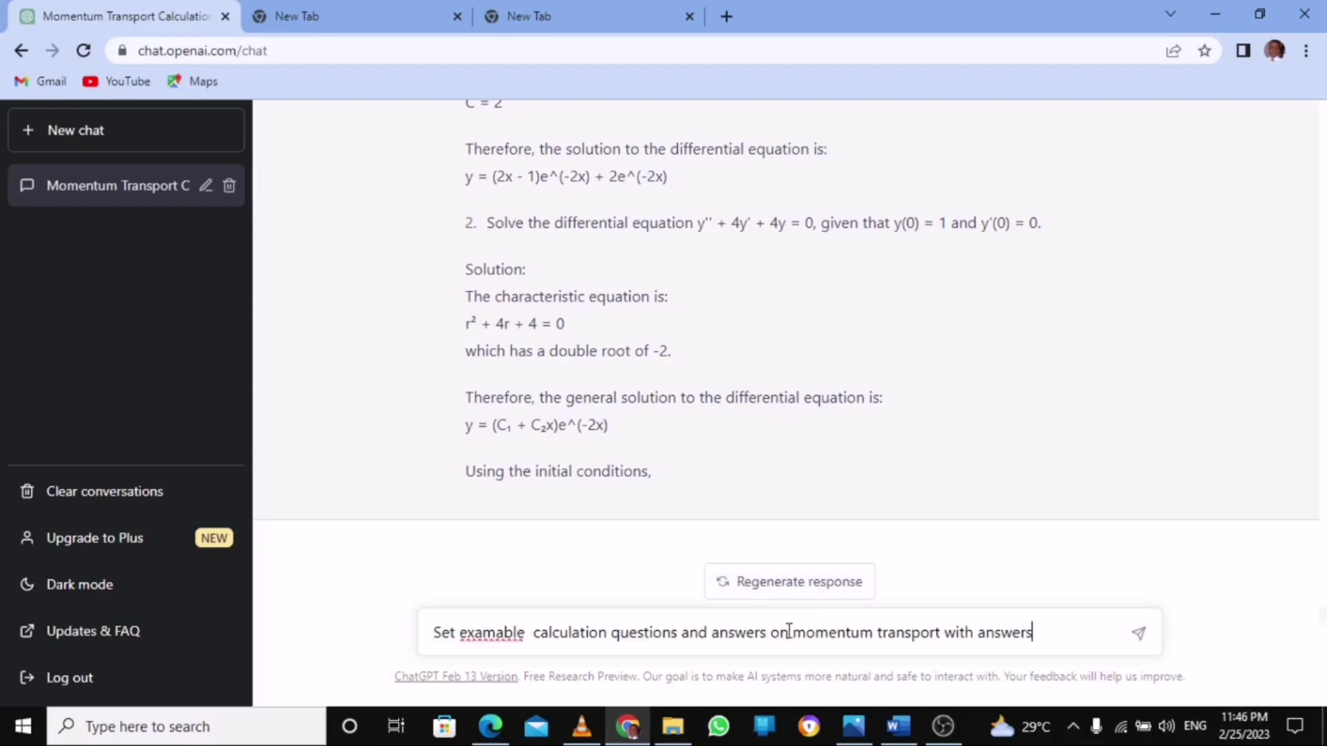
click(935, 632)
key(BackSpace)
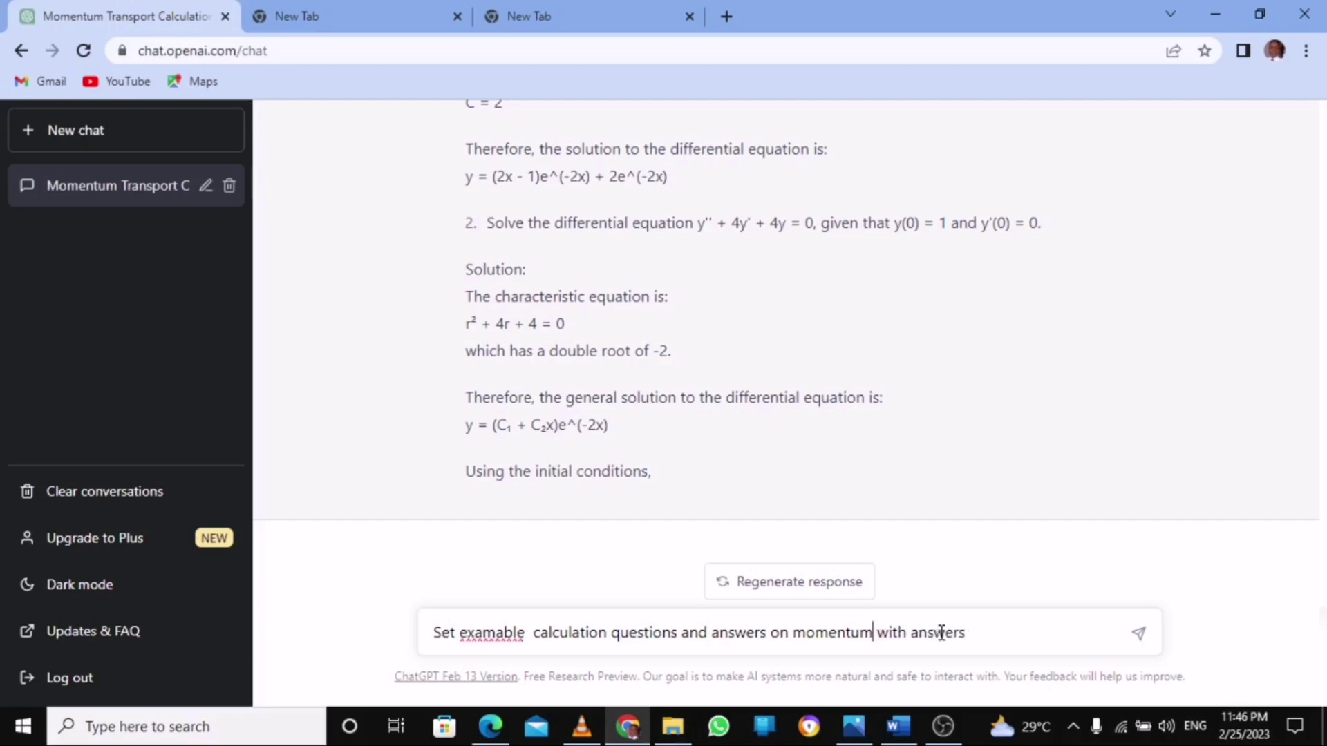
key(BackSpace)
key(BackSpace)
key(BackSpace)
key(BackSpace)
key(BackSpace)
key(BackSpace)
key(BackSpace)
key(BackSpace)
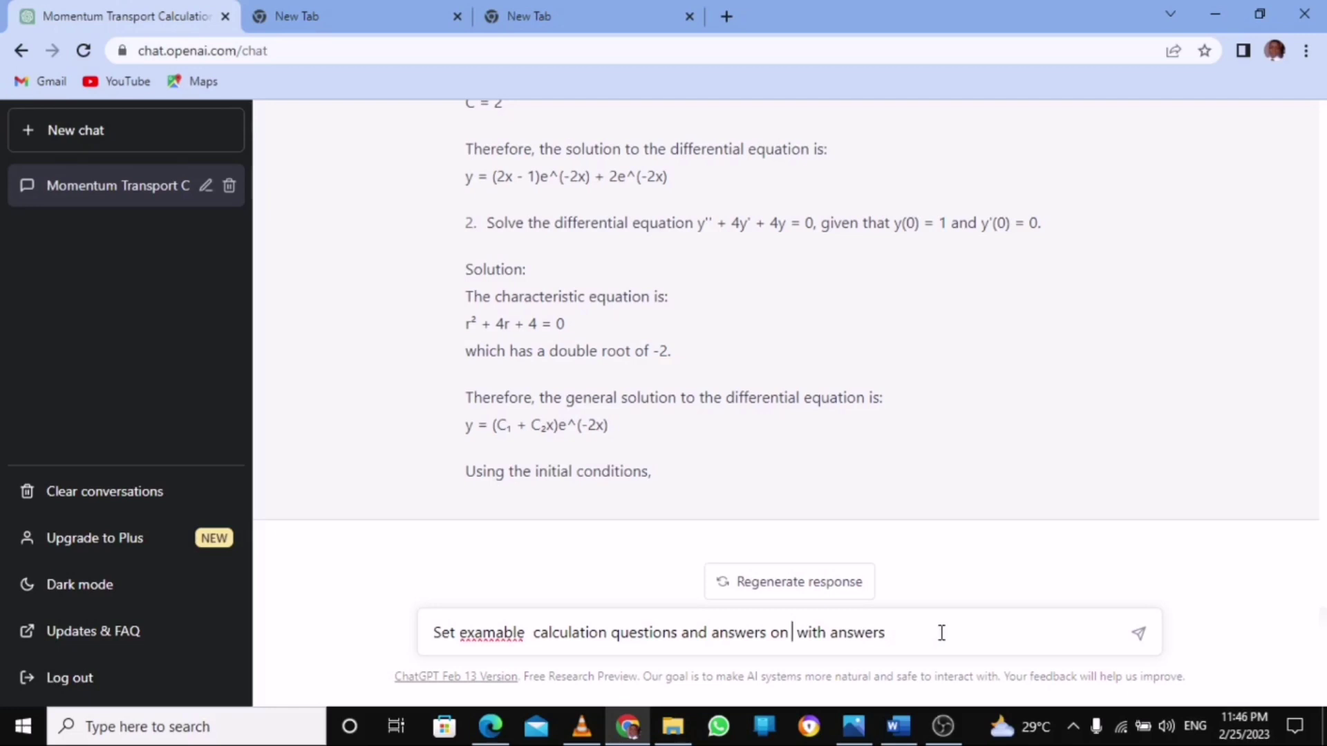
text(exactn)
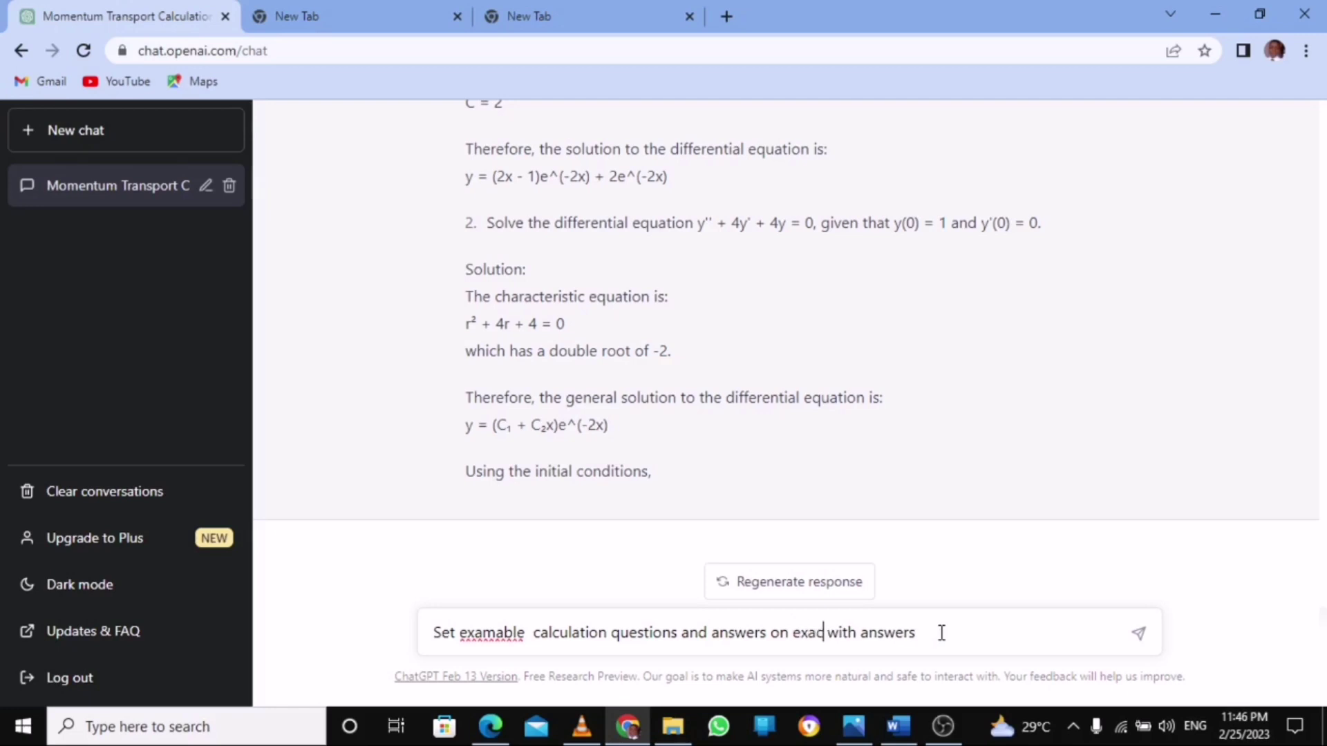
text(ess )
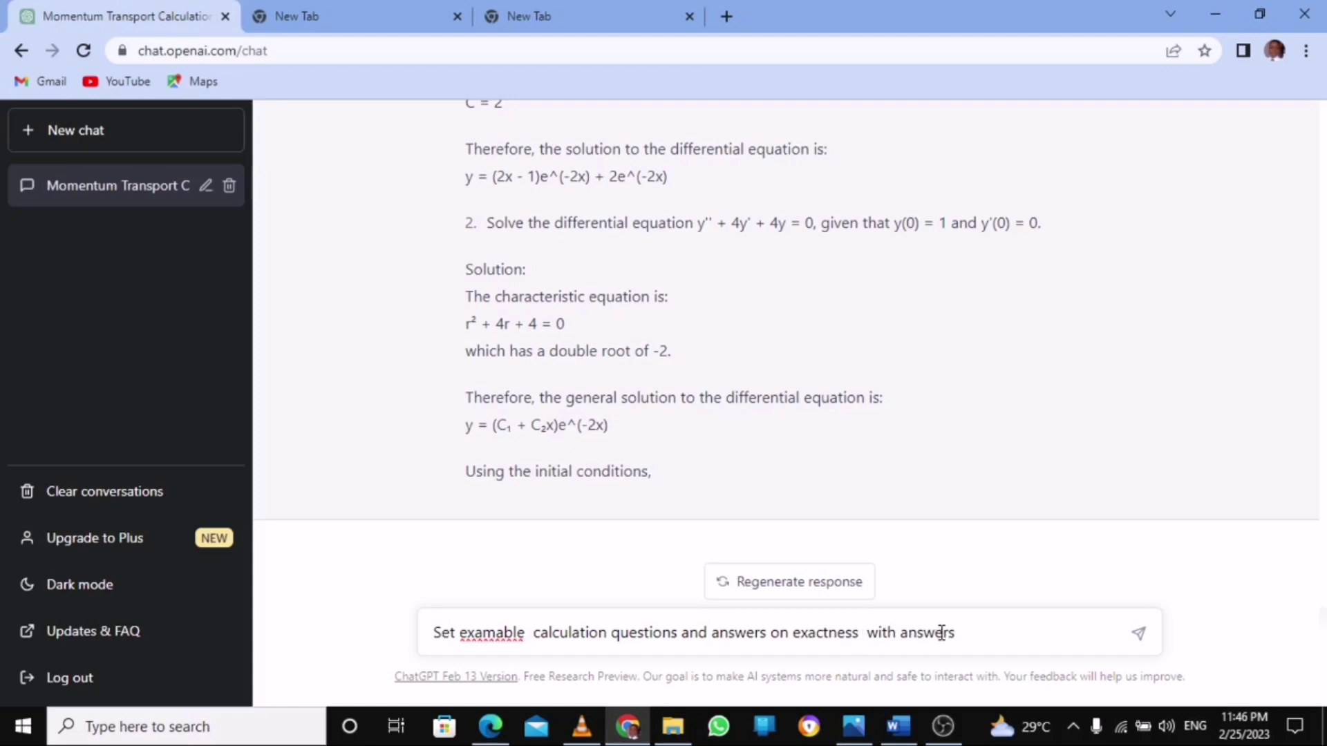
text(of diffe)
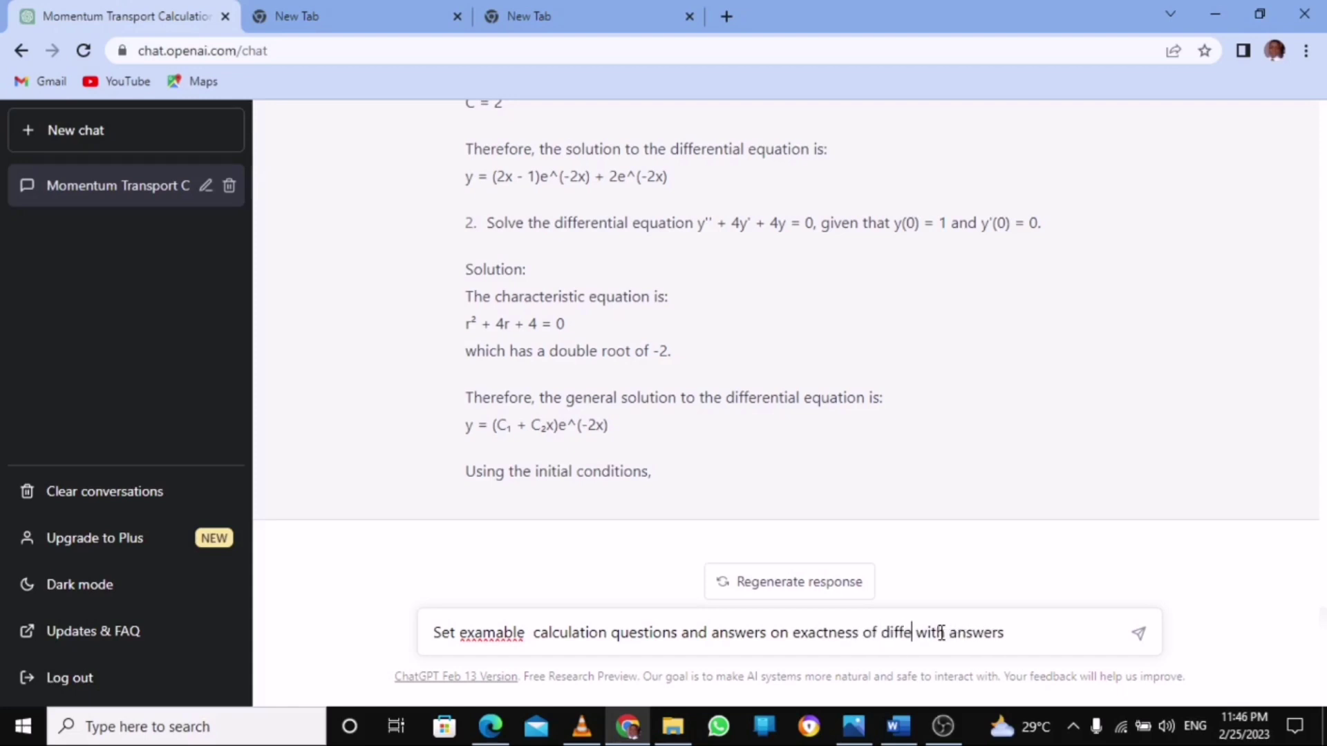
text(re)
text(ntial )
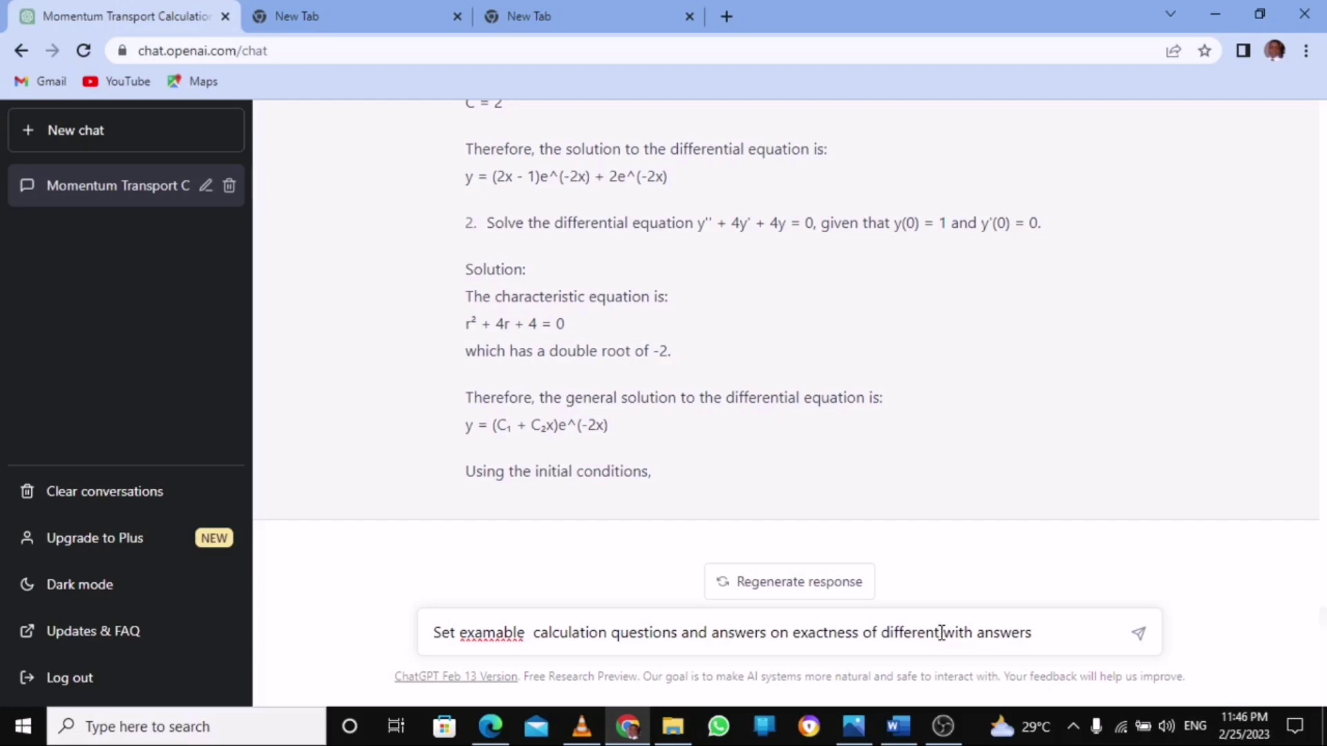
text(equation)
key(Return)
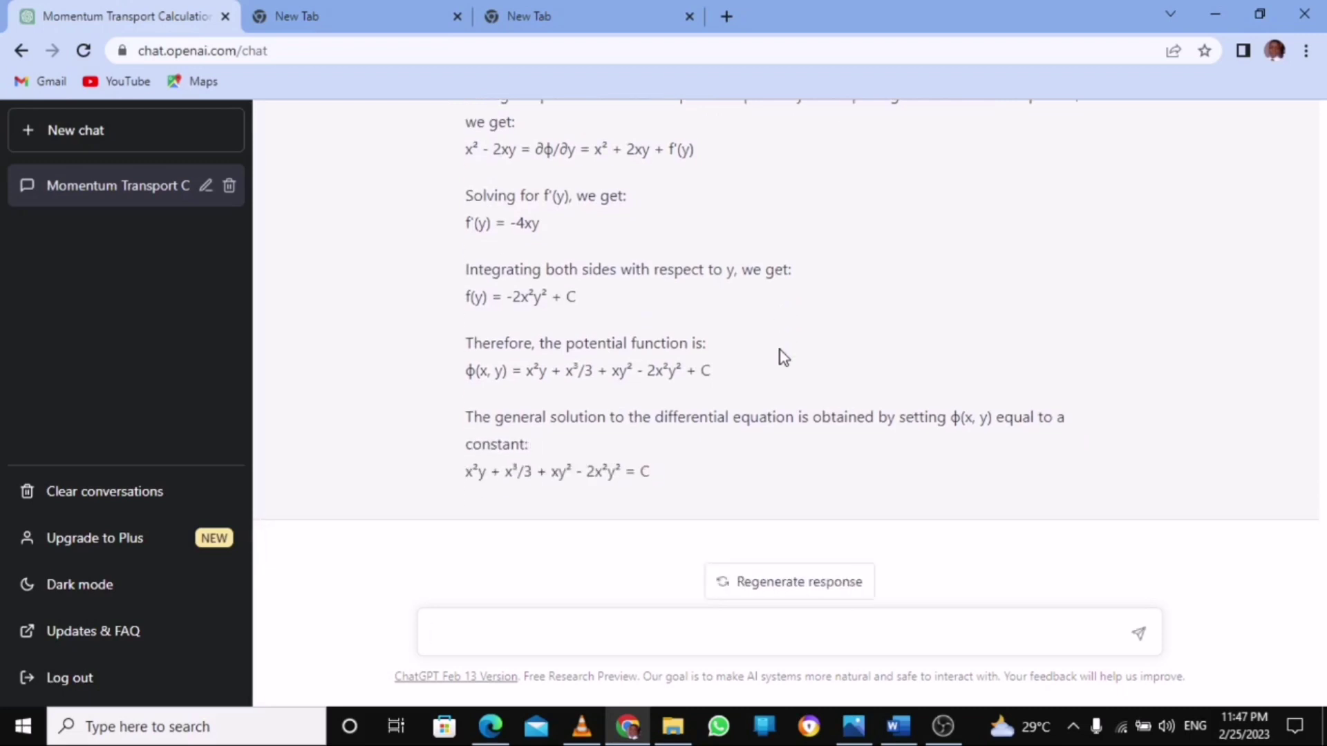
click(765, 585)
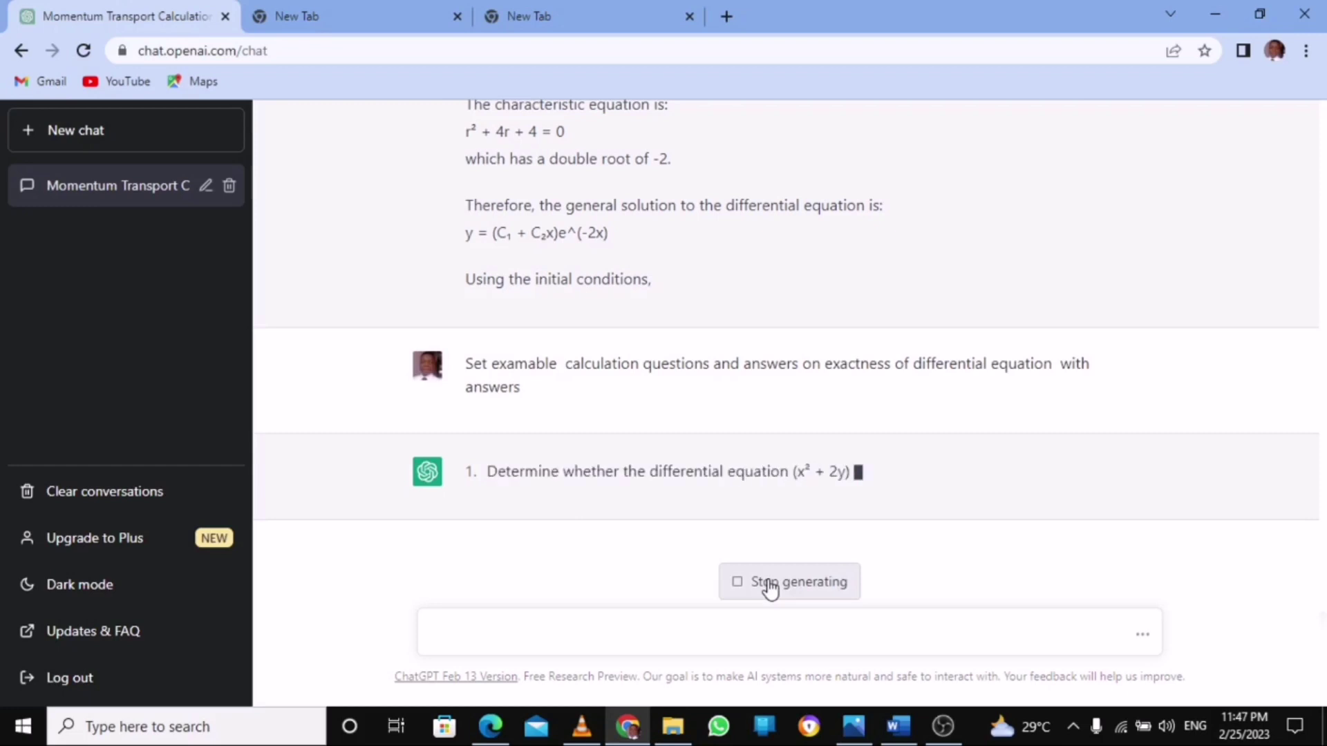
click(769, 586)
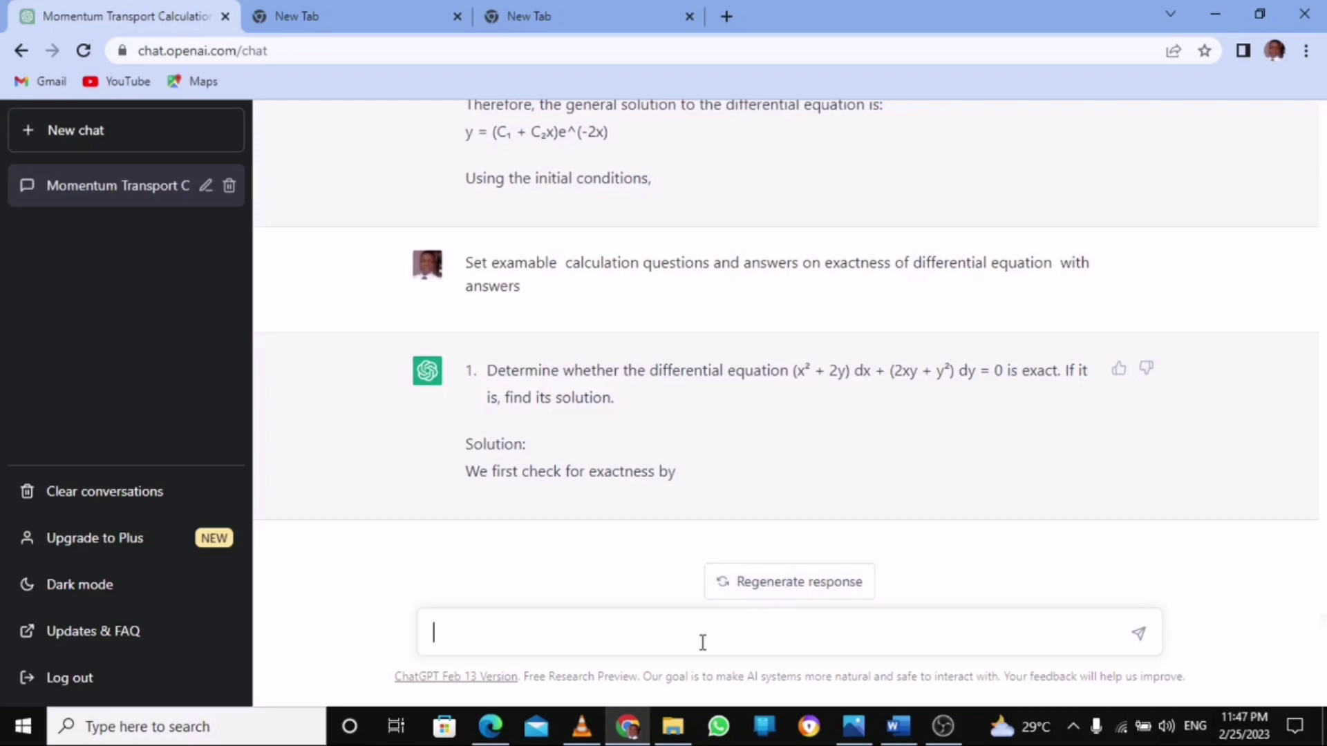
Request complex numbers exam questions and stop the reply after (2 + 3i)/(1 + 2i) = (8 - i)/5
text(Set examable  calculation questions and answers on momentum transport with answers)
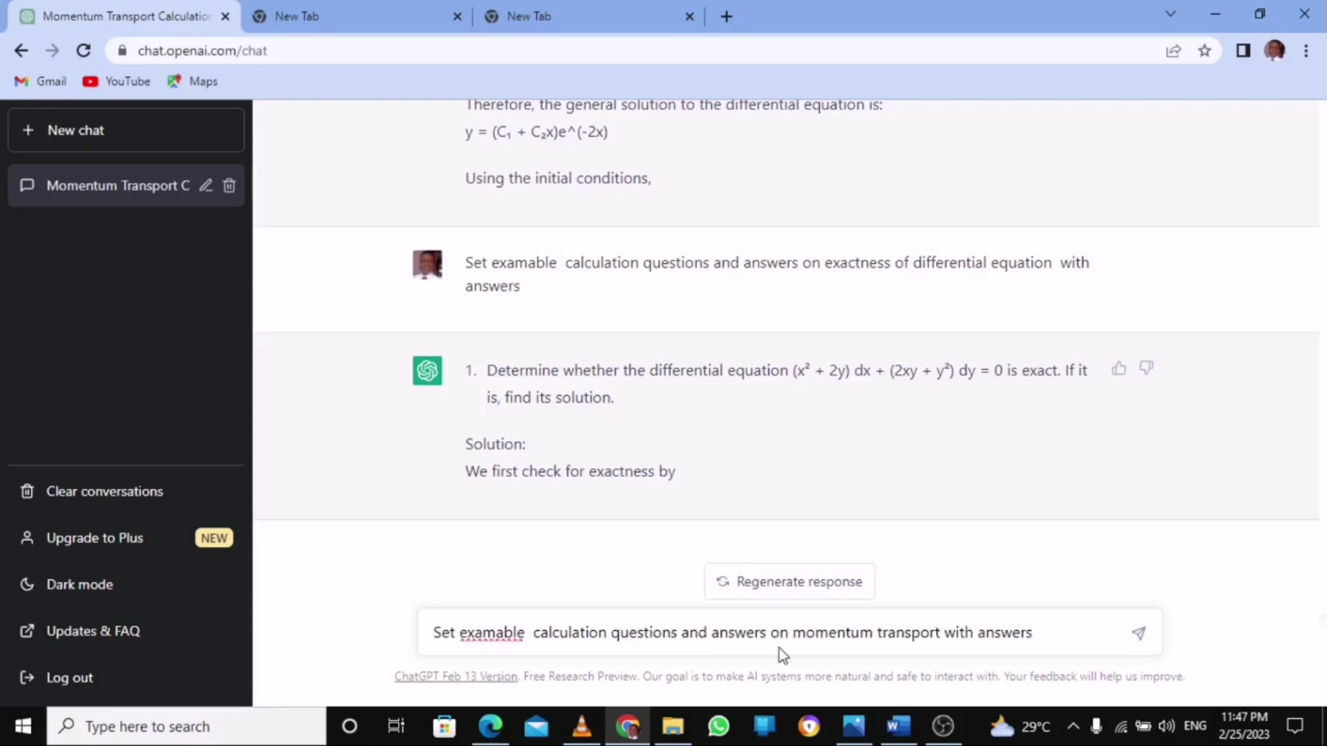
click(946, 634)
key(BackSpace)
key(BackSpace)
key(BackSpace)
key(BackSpace)
key(BackSpace)
key(BackSpace)
key(BackSpace)
key(BackSpace)
key(BackSpace)
key(BackSpace)
key(BackSpace)
key(BackSpace)
key(BackSpace)
key(BackSpace)
key(BackSpace)
key(BackSpace)
key(BackSpace)
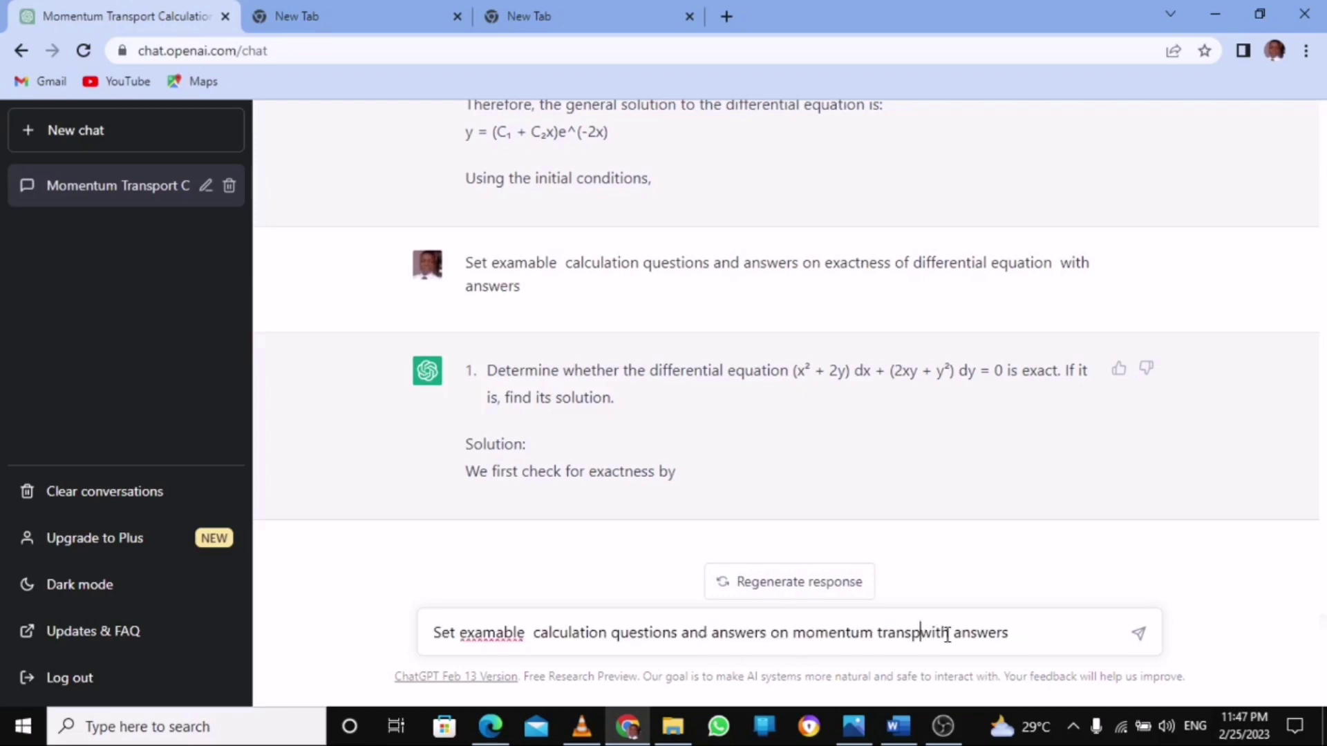
key(BackSpace)
key(BackSpace)
key(BackSpace)
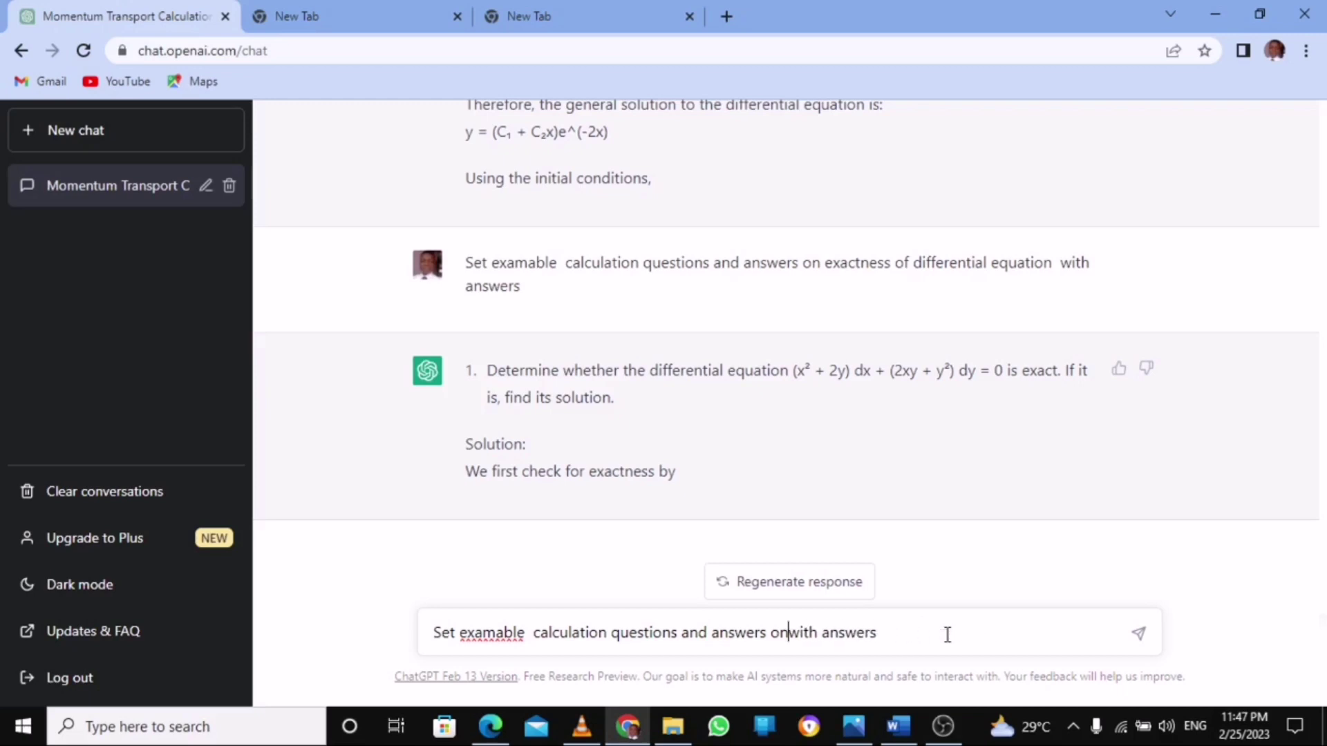
text(complex numbers)
key(Return)
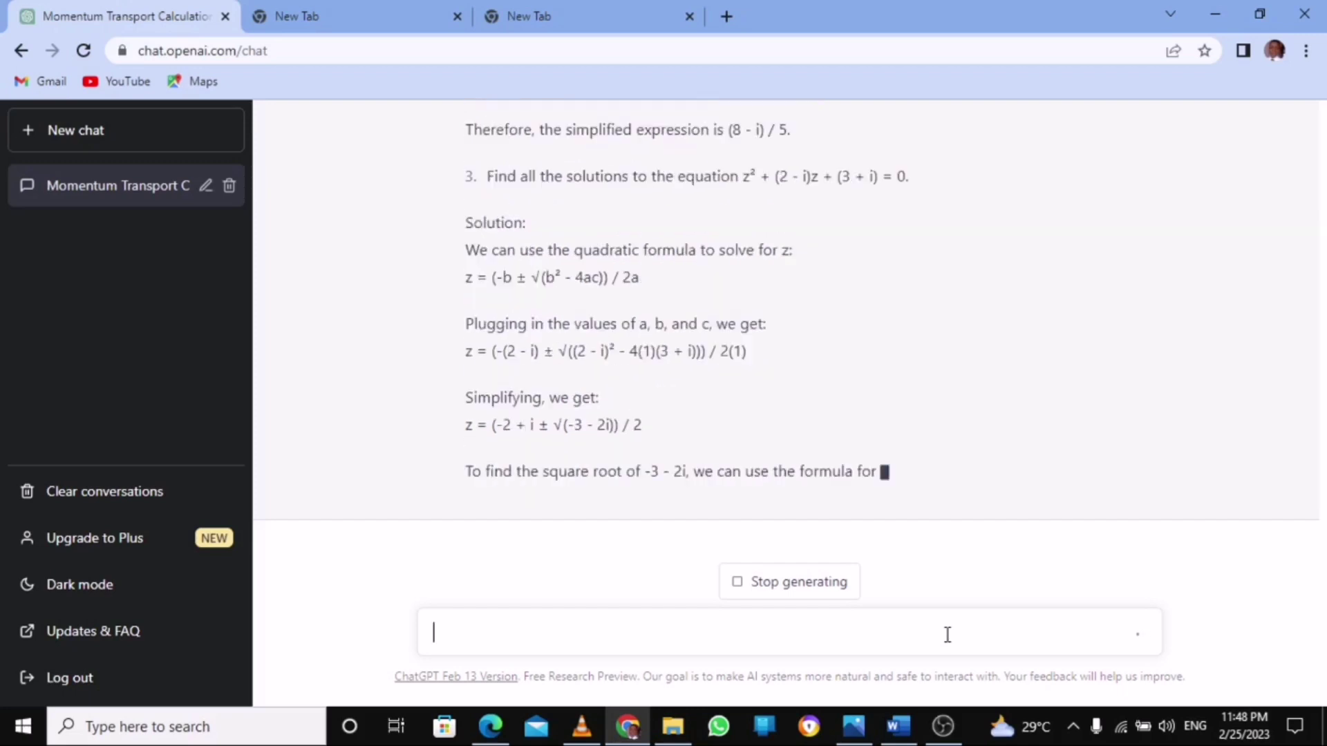
click(833, 593)
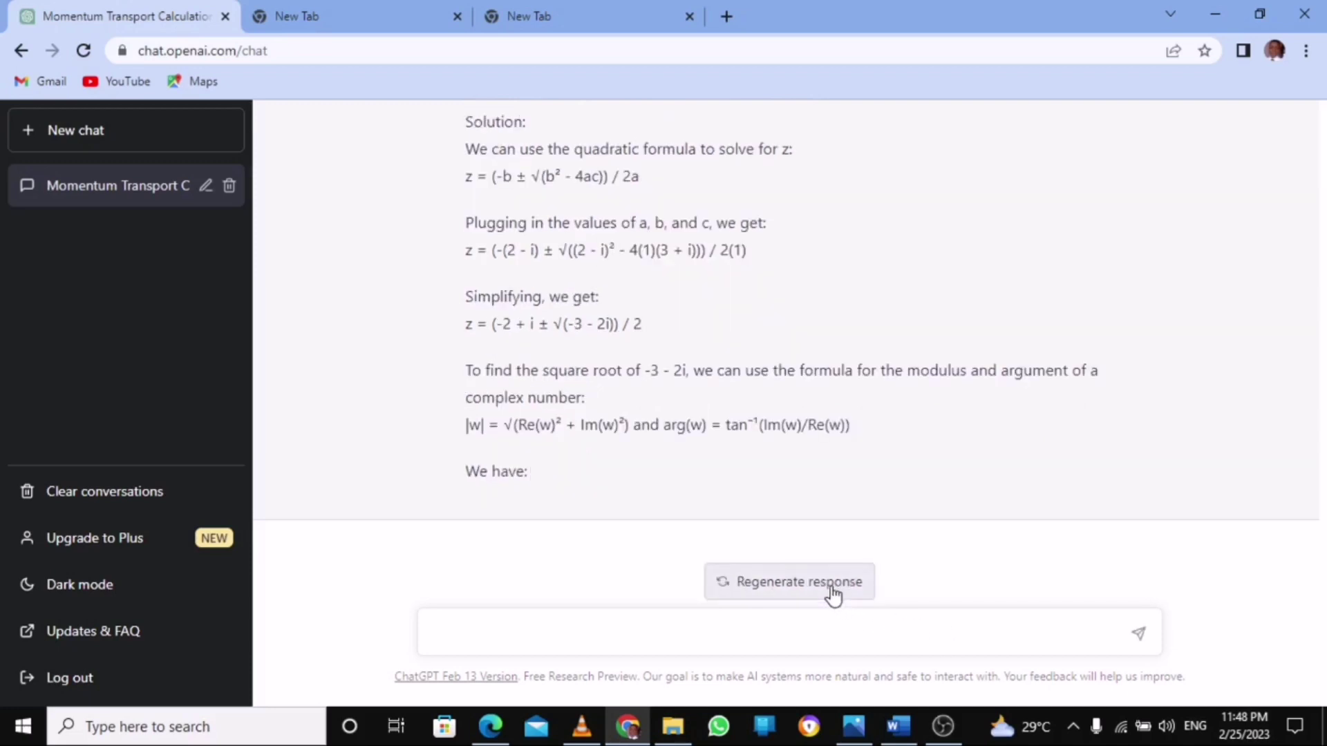